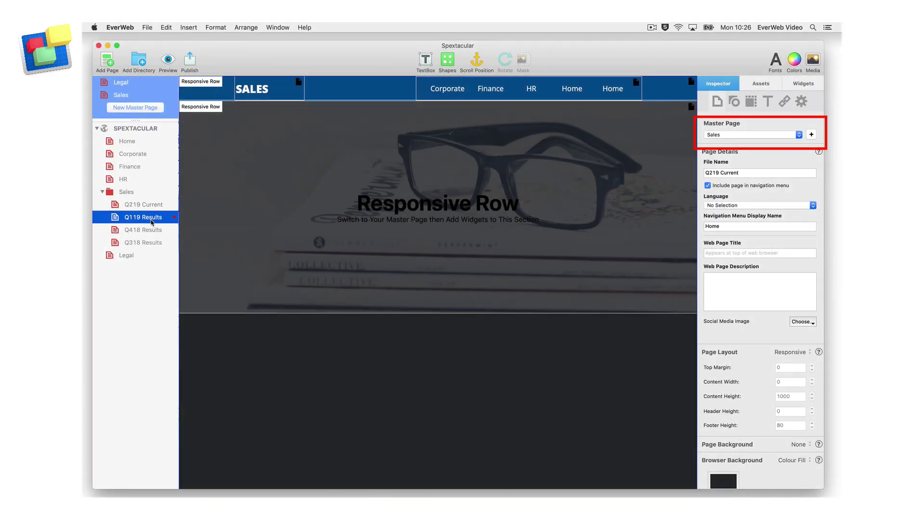
Browse the Sales quarterly pages, ending on Q219 Current with its inherited SALES header.
{"action": "left_click", "coordinate": [143, 230]}
{"action": "left_click", "coordinate": [145, 204]}
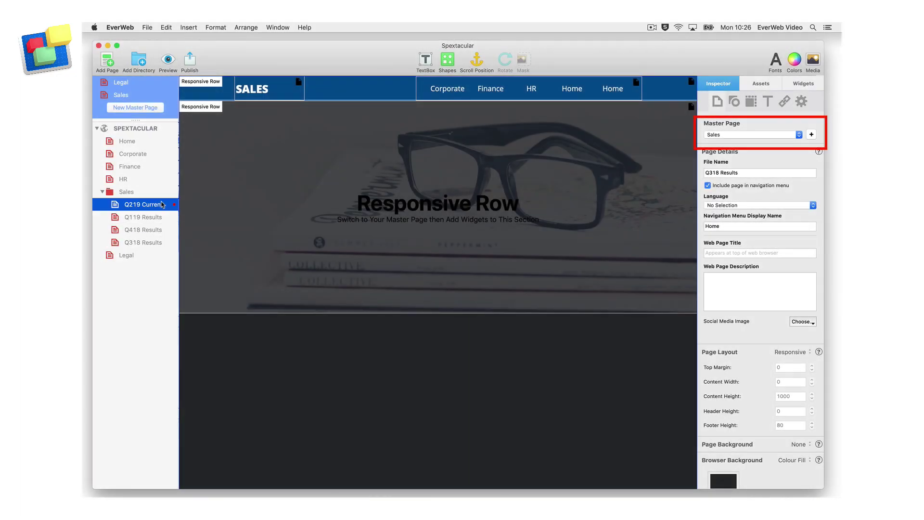
Give the Sales master hero row an office-1.jpeg image fill at about 74% opacity.
{"action": "left_click", "coordinate": [139, 95]}
{"action": "left_click", "coordinate": [296, 149]}
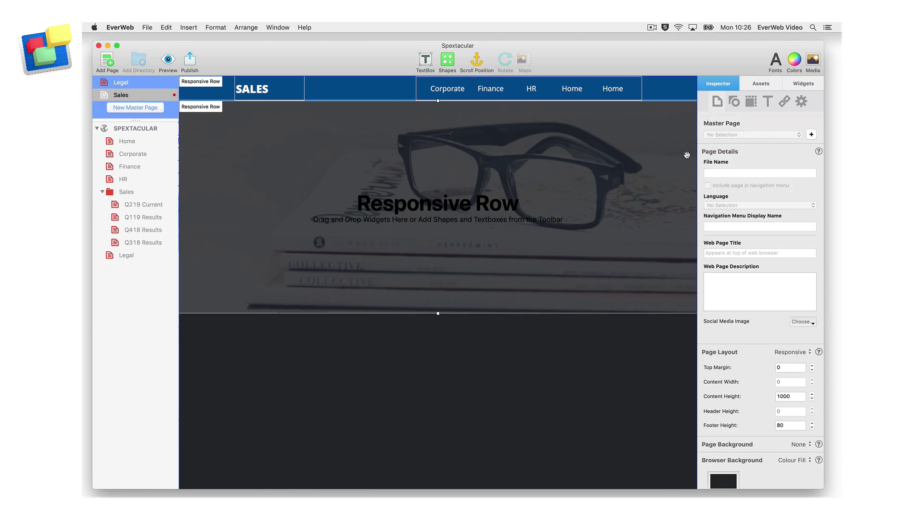
{"action": "left_click", "coordinate": [734, 102]}
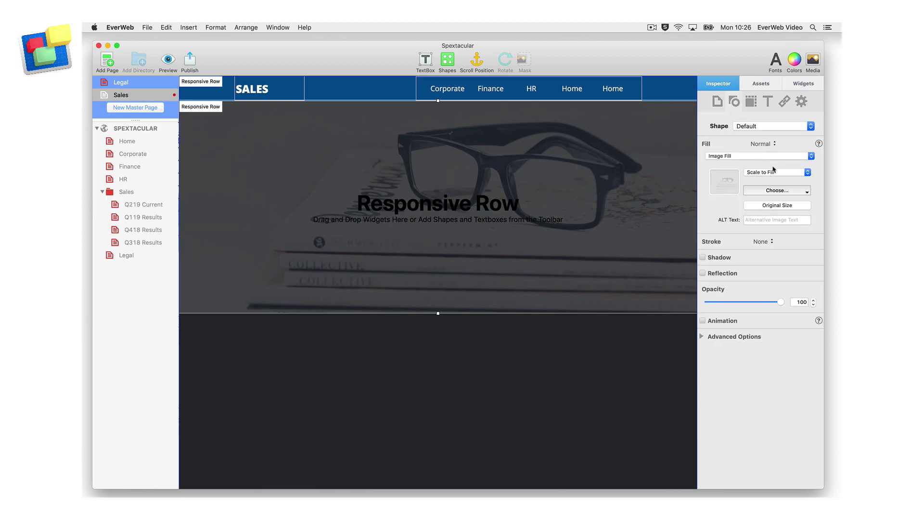
{"action": "left_click", "coordinate": [793, 190]}
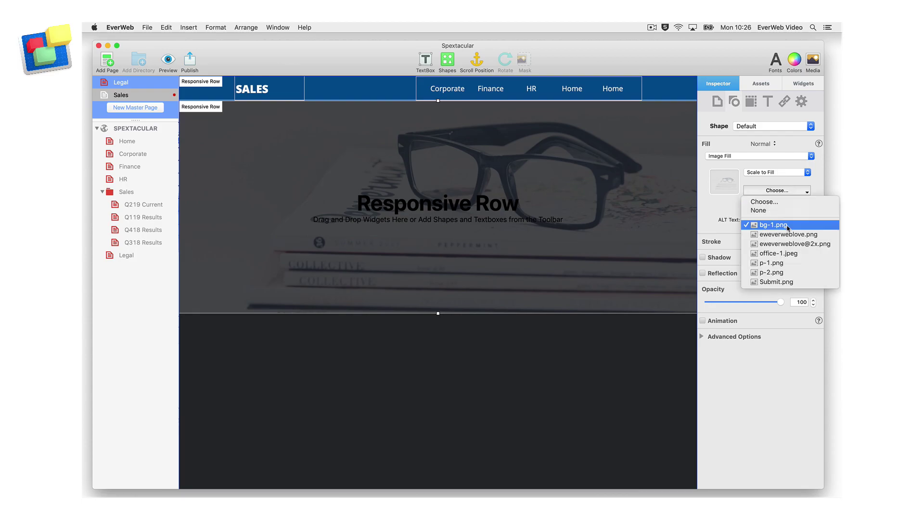
{"action": "left_click", "coordinate": [778, 253]}
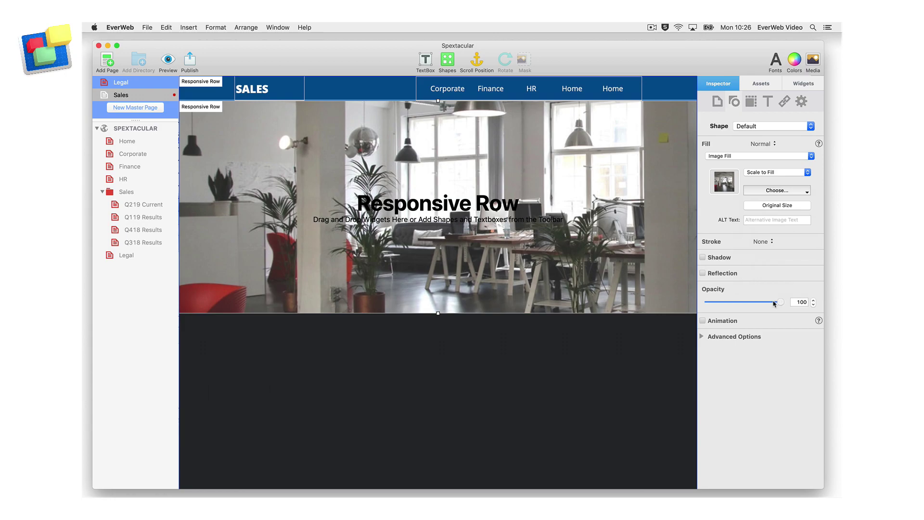
{"action": "left_click_drag", "start_coordinate": [780, 303], "coordinate": [763, 304]}
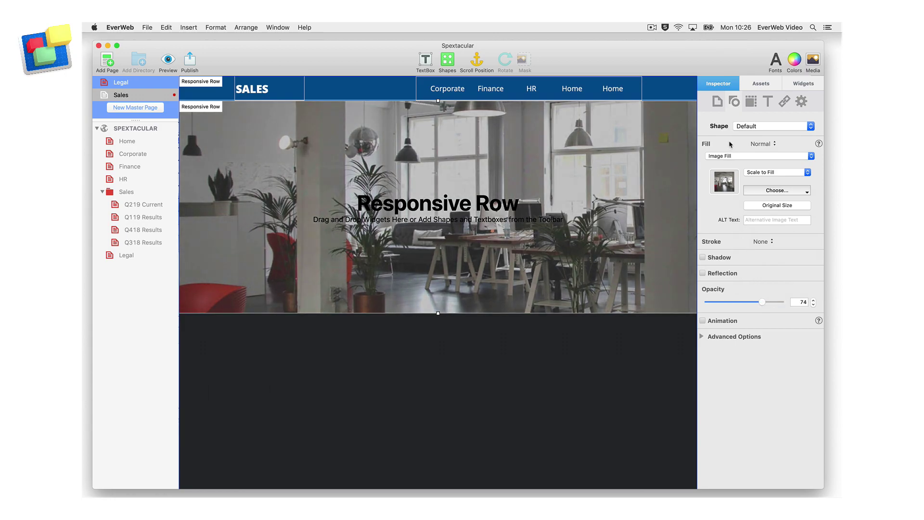
Check Q219 Current, Q119 Results and Q418 Results now inherit the office photo row.
{"action": "left_click", "coordinate": [717, 102]}
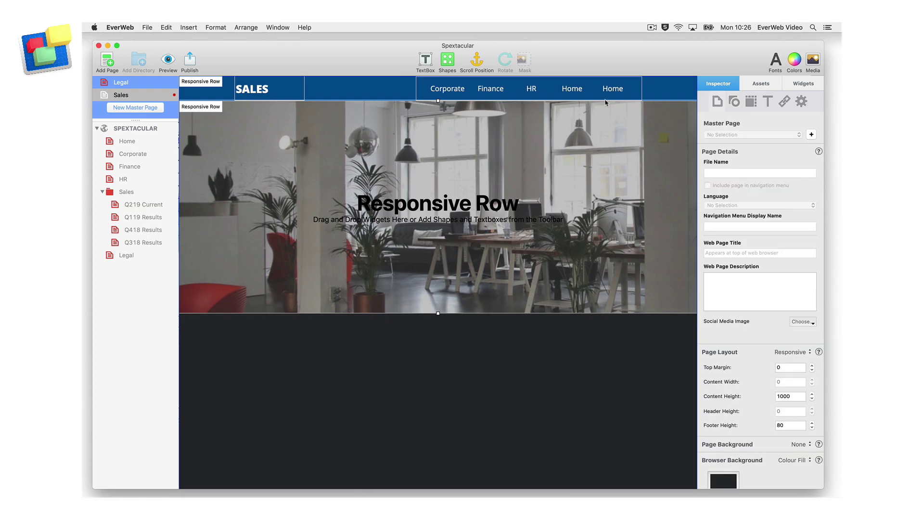
{"action": "left_click", "coordinate": [147, 206]}
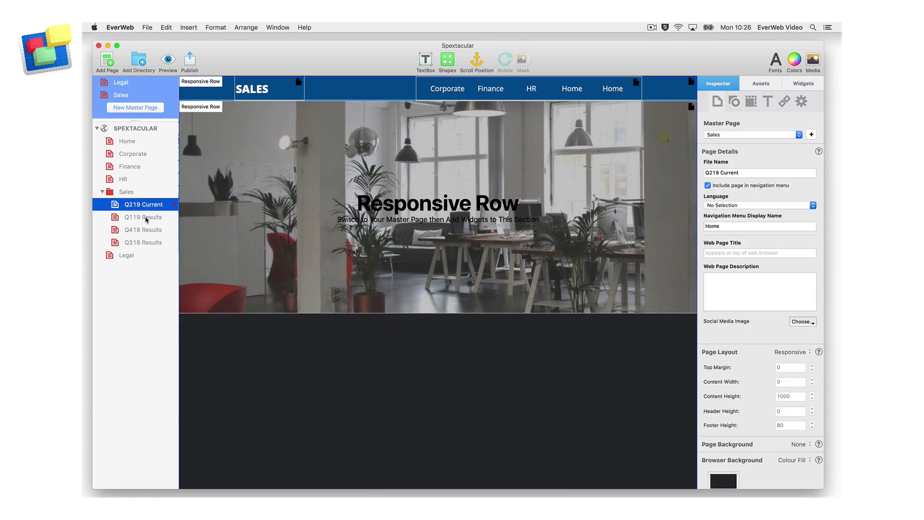
{"action": "left_click", "coordinate": [148, 217]}
{"action": "left_click", "coordinate": [168, 230]}
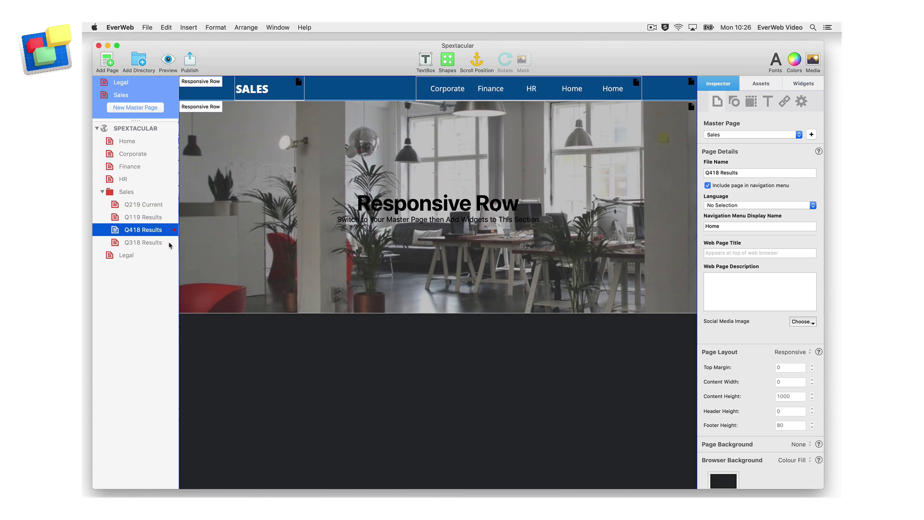
{"action": "left_click", "coordinate": [170, 242]}
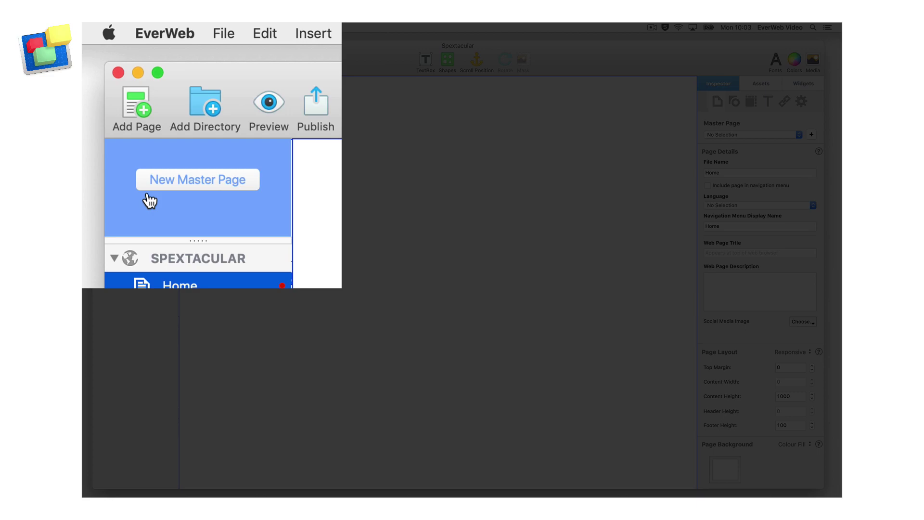
Shrink the master page pane and add a new blank master page.
{"action": "mouse_move", "coordinate": [198, 240]}
{"action": "left_mouse_down"}
{"action": "mouse_move", "coordinate": [207, 116]}
{"action": "mouse_move", "coordinate": [210, 221]}
{"action": "left_mouse_up"}
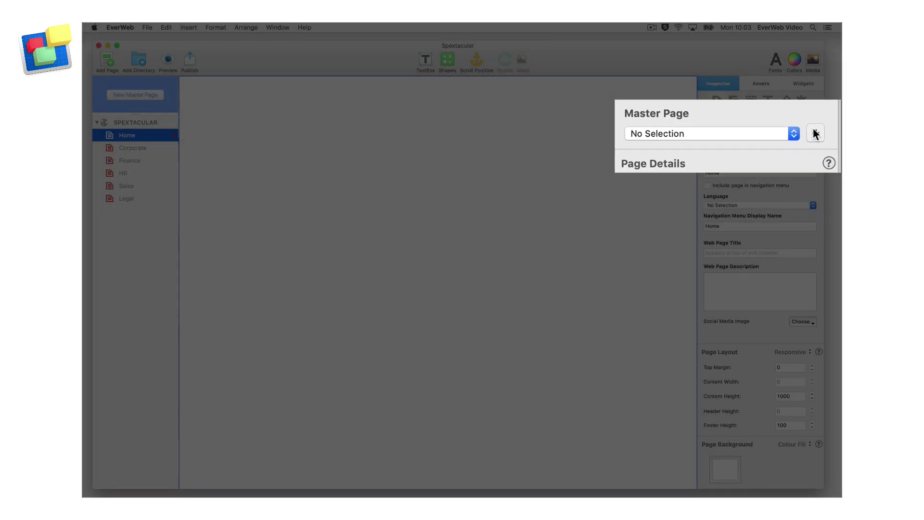
{"action": "left_click", "coordinate": [811, 134]}
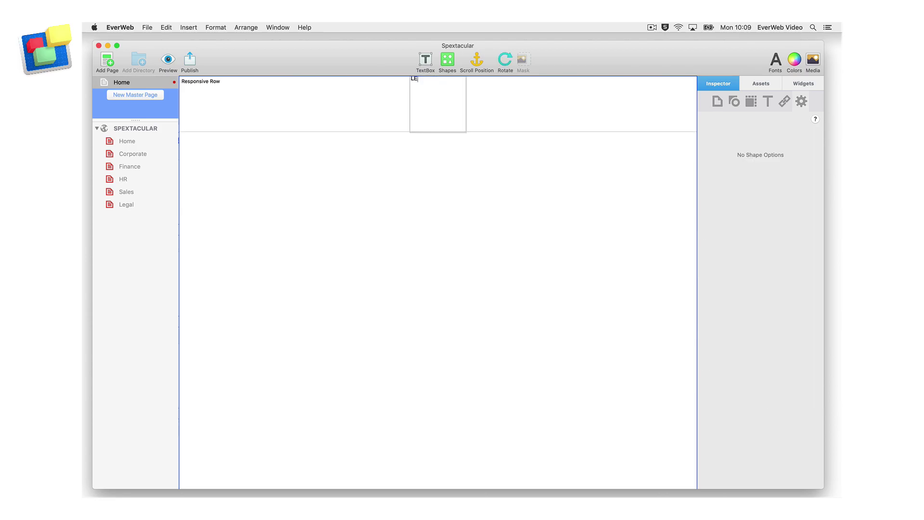
Add a Navigation Menu widget to the header row beside the LEGAL title.
{"action": "left_click", "coordinate": [511, 92]}
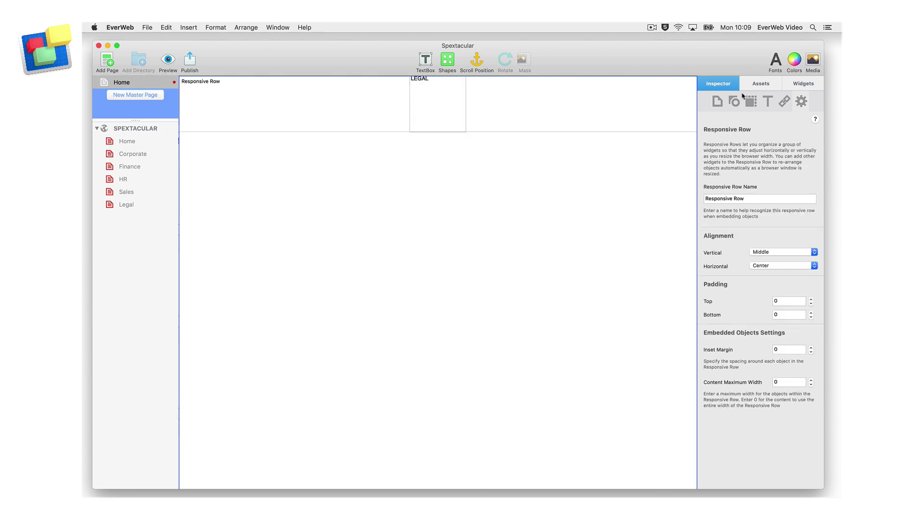
{"action": "left_click", "coordinate": [798, 85]}
{"action": "left_click_drag", "start_coordinate": [718, 133], "coordinate": [578, 105]}
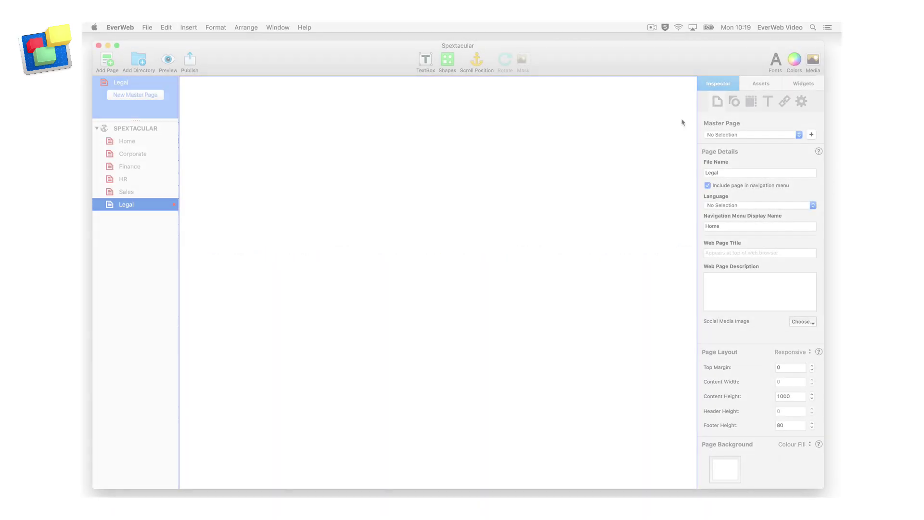
Attach the Legal master page to the Legal page.
{"action": "left_click", "coordinate": [747, 135]}
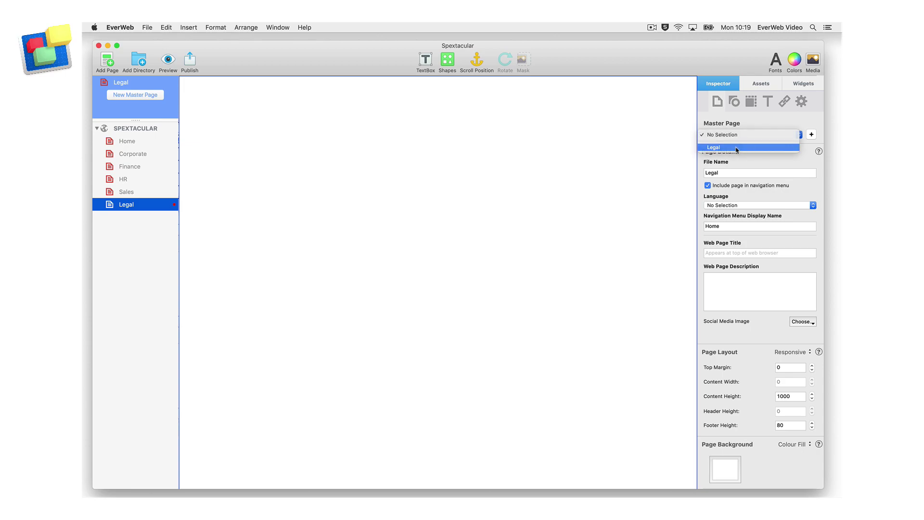
{"action": "left_click", "coordinate": [736, 147]}
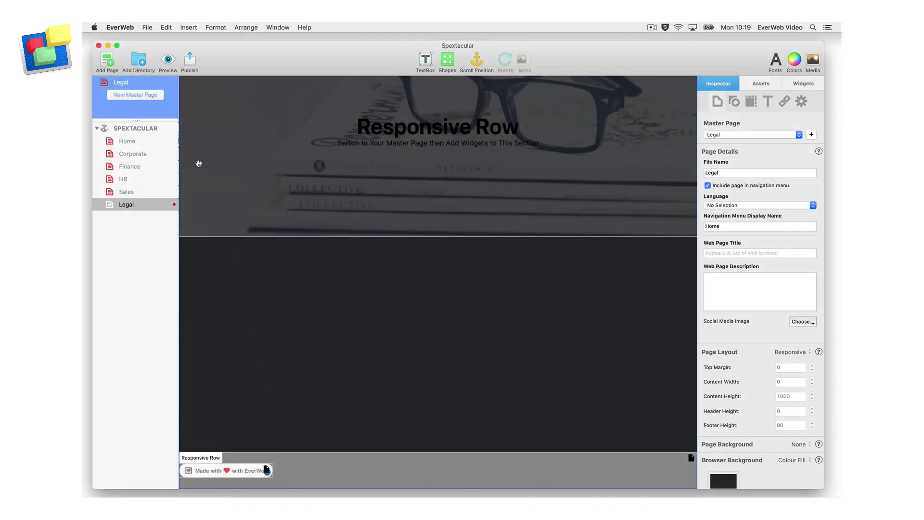
Centre the Legal master footer badge horizontally, then view the Legal page's inherited design.
{"action": "left_click", "coordinate": [147, 86]}
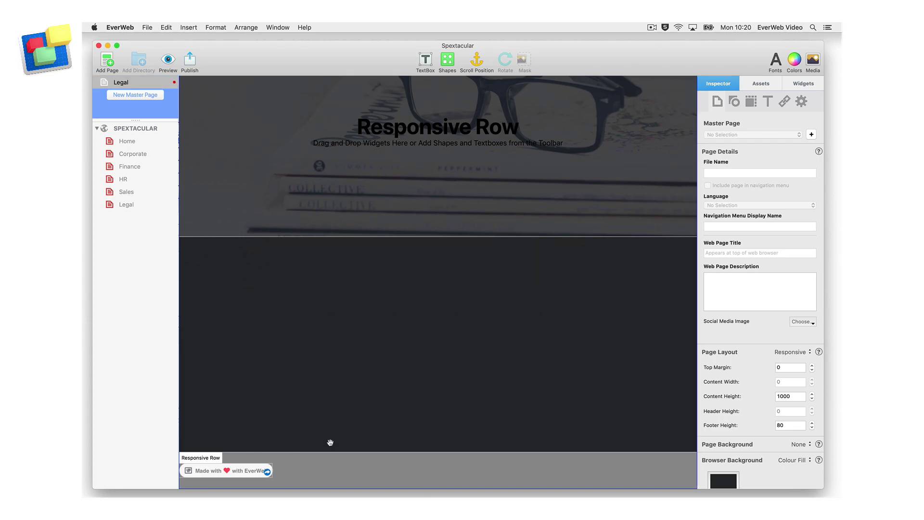
{"action": "left_click", "coordinate": [802, 102]}
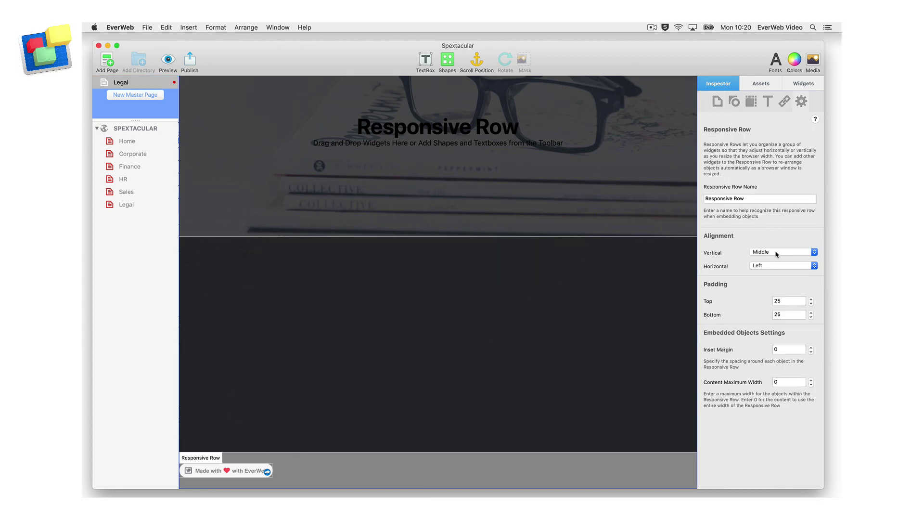
{"action": "left_click", "coordinate": [781, 266]}
{"action": "left_click", "coordinate": [780, 272]}
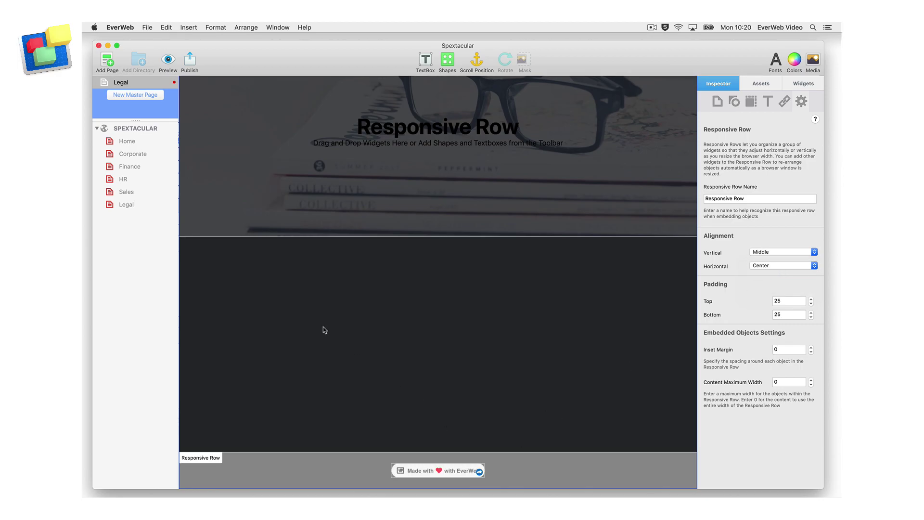
{"action": "left_click", "coordinate": [152, 206]}
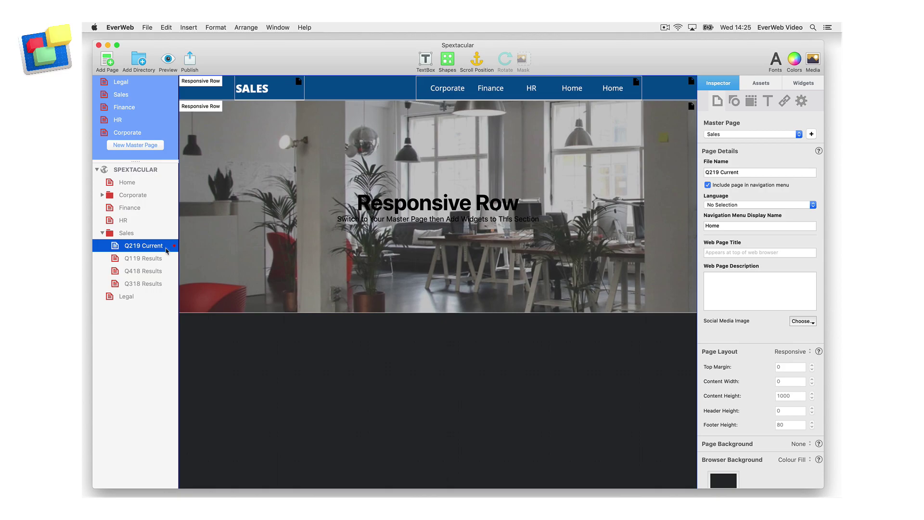
Browse the Q119, Q418, Q318 and Q219 pages, then return to the Sales master page.
{"action": "left_click", "coordinate": [168, 259]}
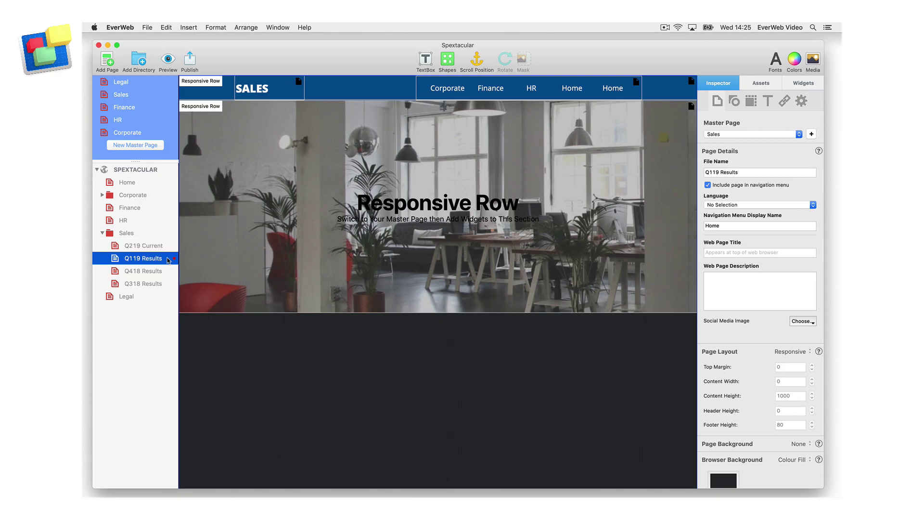
{"action": "left_click", "coordinate": [169, 271]}
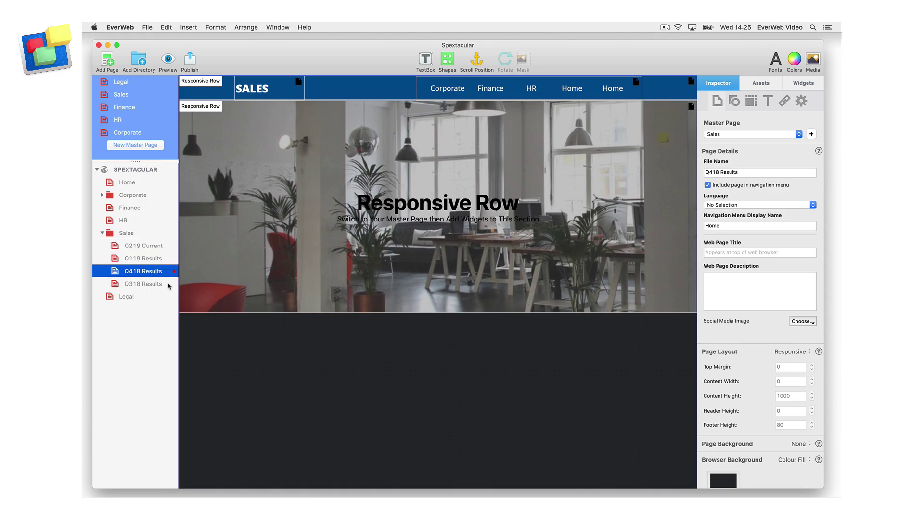
{"action": "left_click", "coordinate": [169, 284]}
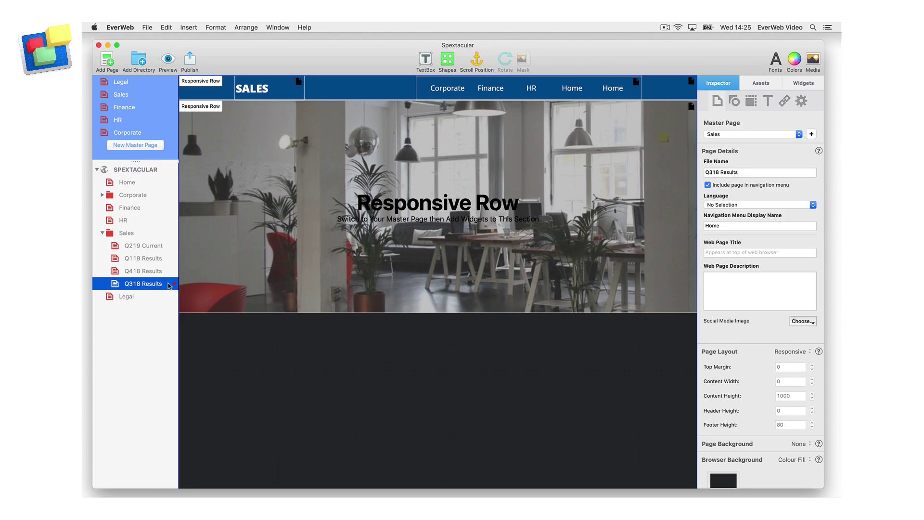
{"action": "left_click", "coordinate": [152, 246]}
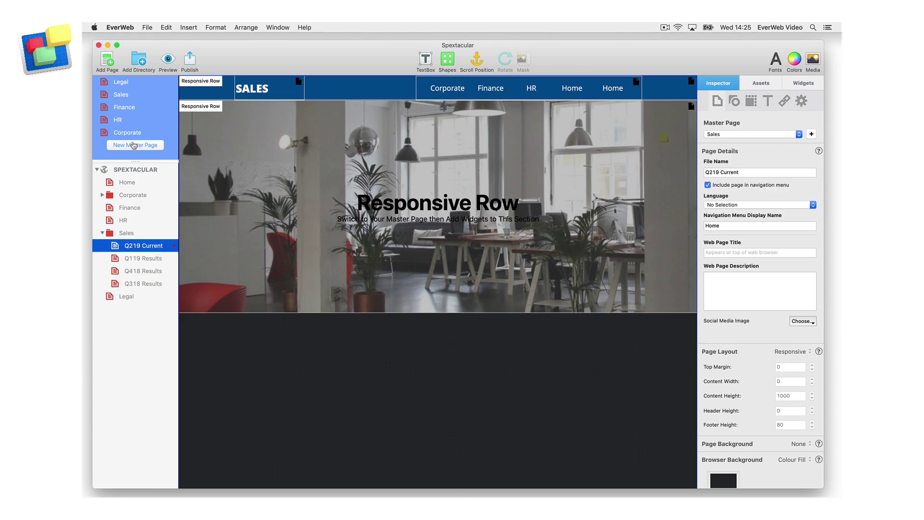
{"action": "left_click", "coordinate": [135, 94]}
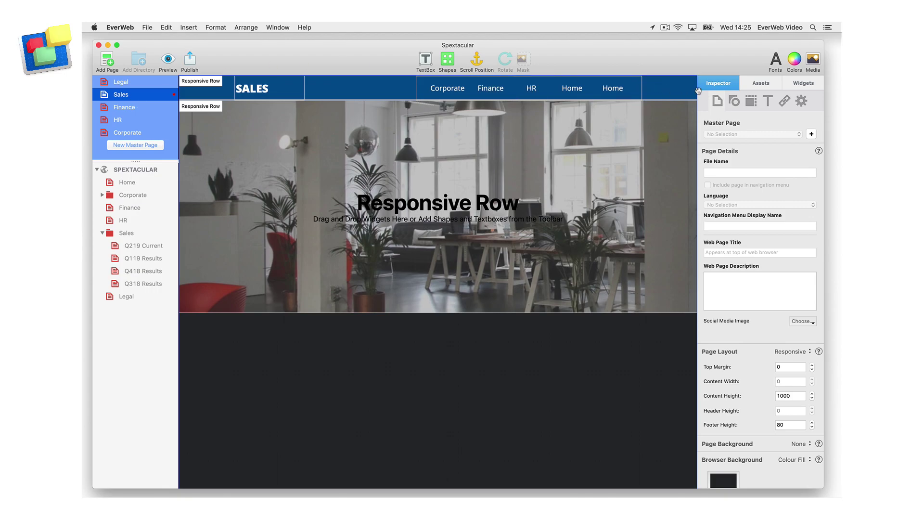
Replace the Sales master row's office photo with a solid blue colour fill.
{"action": "left_click", "coordinate": [734, 101]}
{"action": "left_click", "coordinate": [650, 148]}
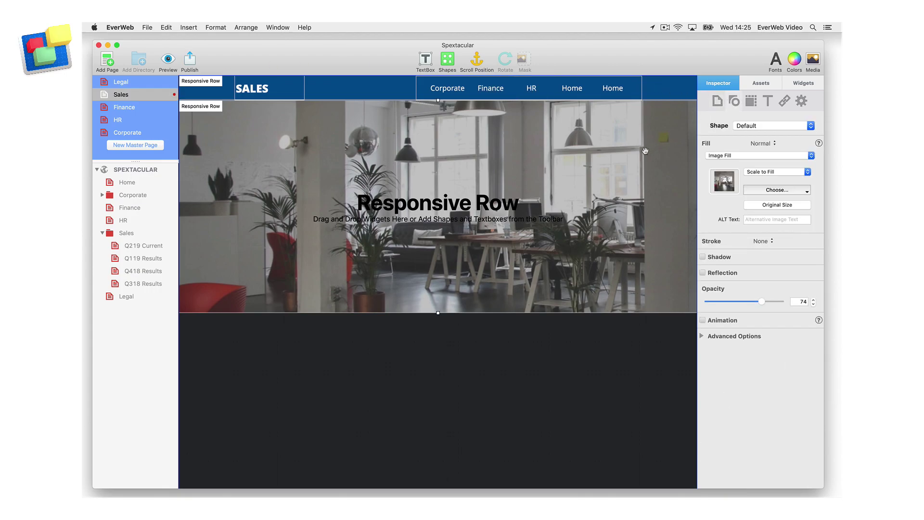
{"action": "left_click", "coordinate": [724, 156]}
{"action": "left_click", "coordinate": [740, 145]}
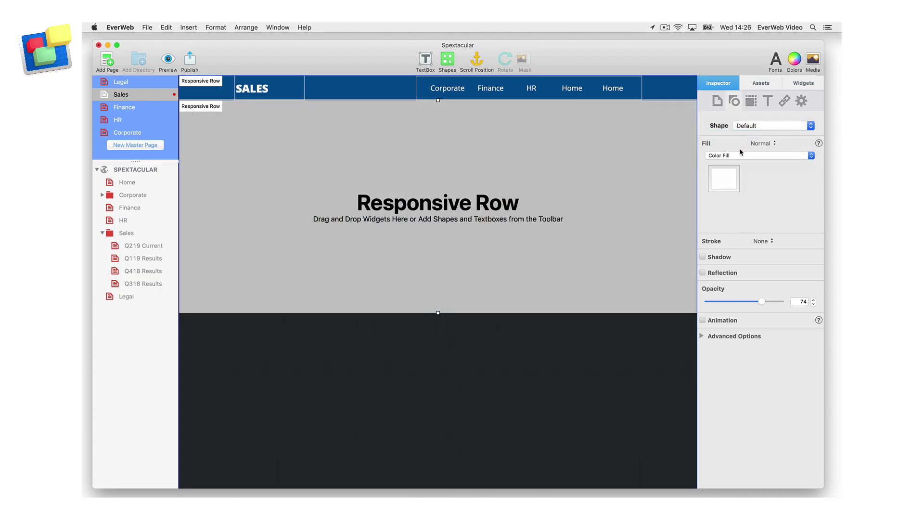
{"action": "left_click", "coordinate": [724, 178]}
{"action": "left_click", "coordinate": [624, 364]}
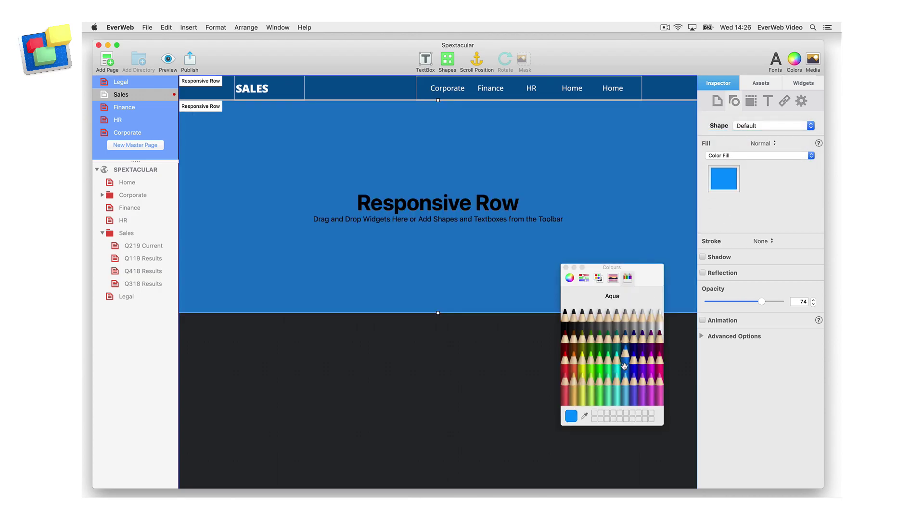
{"action": "left_click", "coordinate": [566, 269]}
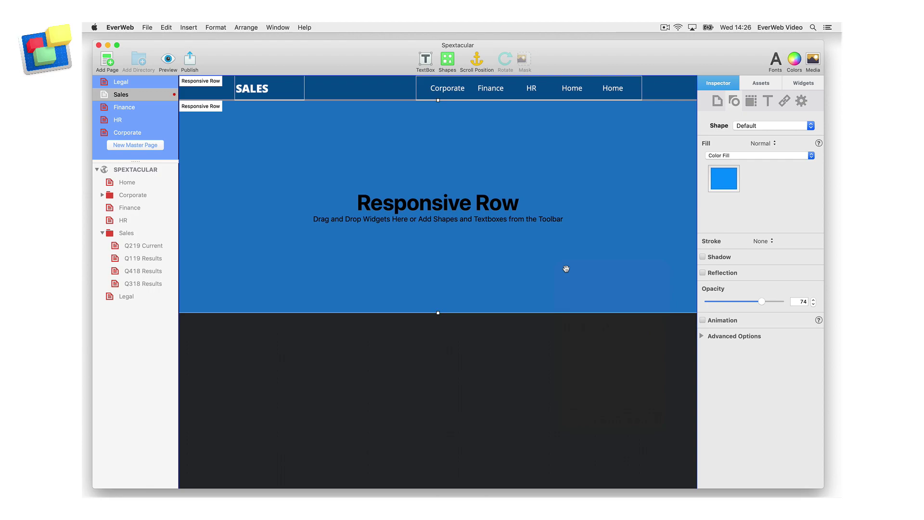
Check Q119 Results and Q318 Results inherit the blue background.
{"action": "left_click", "coordinate": [142, 246]}
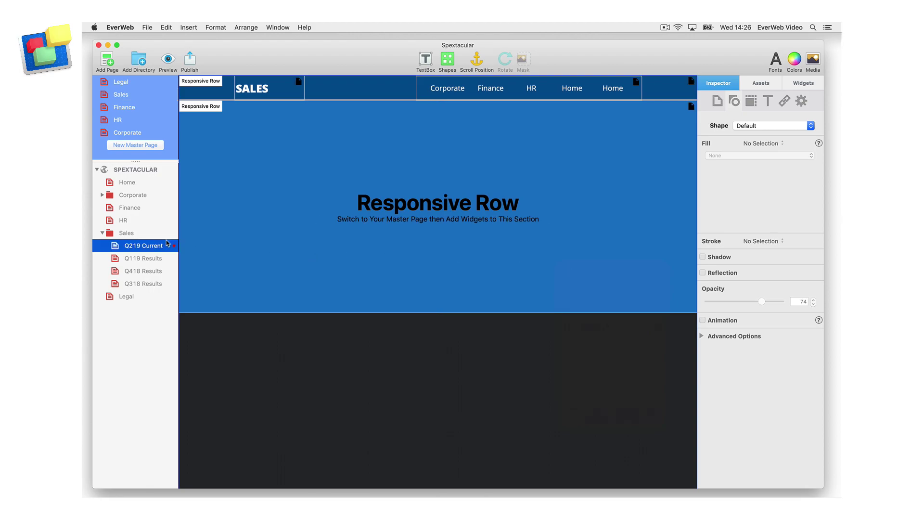
{"action": "left_click", "coordinate": [170, 271]}
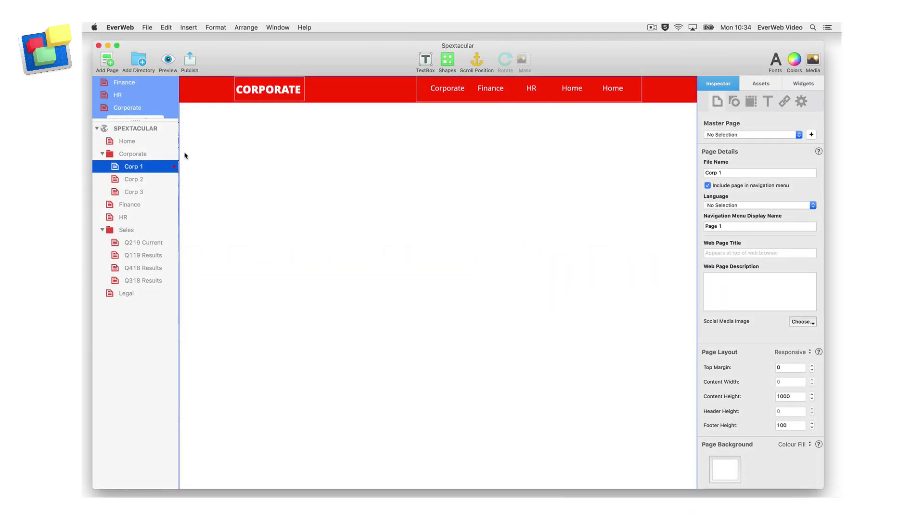
{"action": "left_click", "coordinate": [154, 180]}
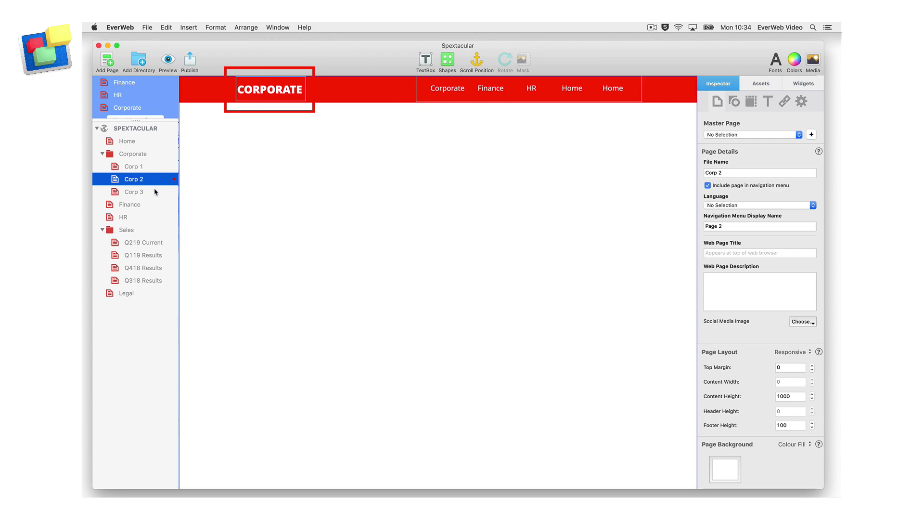
{"action": "left_click", "coordinate": [154, 192]}
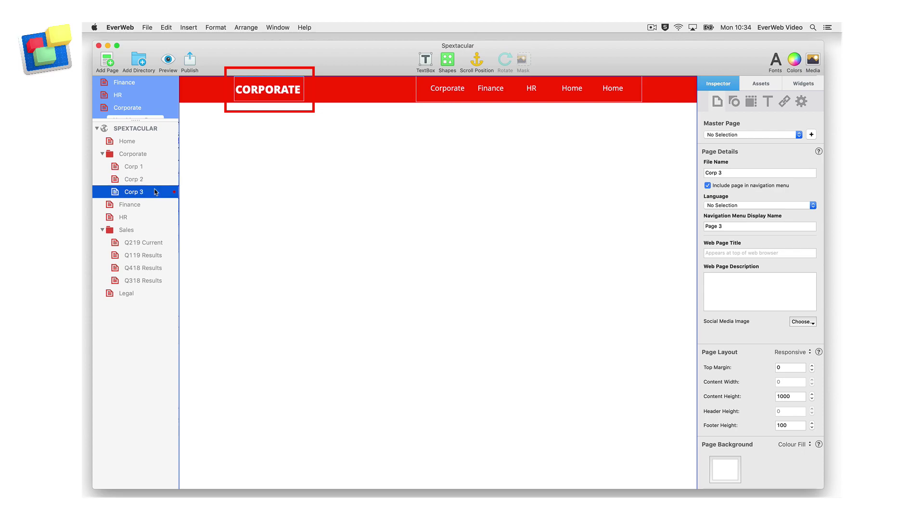
{"action": "left_click", "coordinate": [154, 179]}
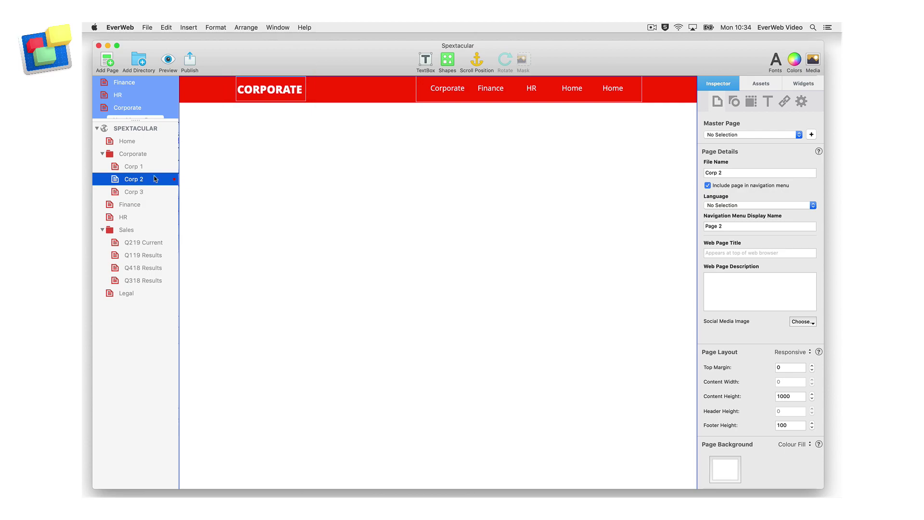
{"action": "left_click", "coordinate": [153, 167]}
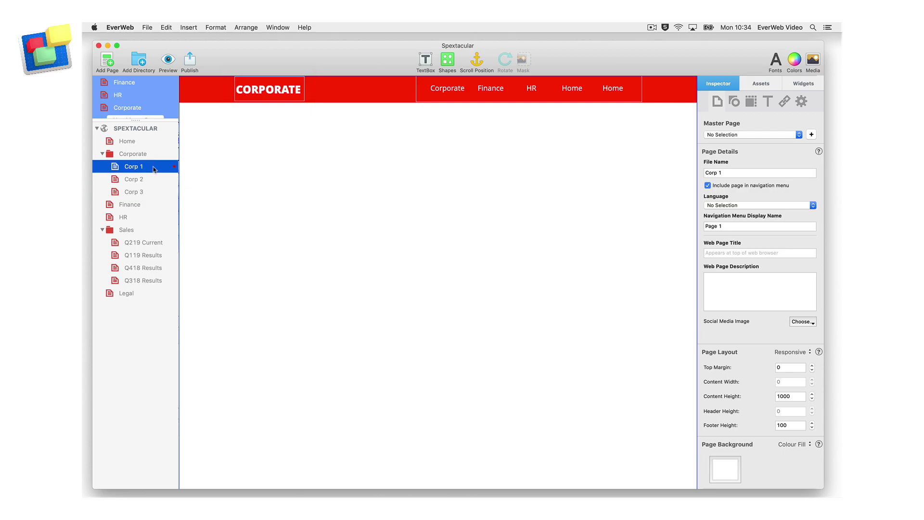
{"action": "left_click", "coordinate": [153, 179]}
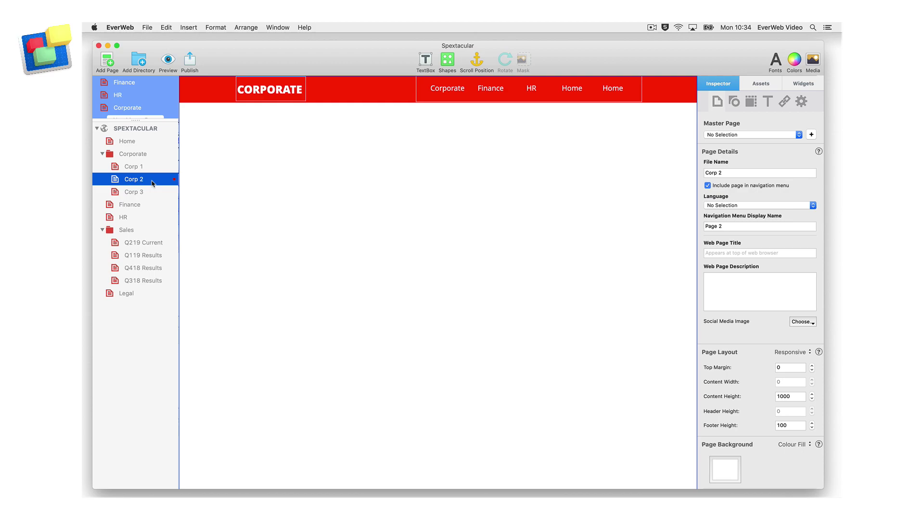
{"action": "left_click", "coordinate": [152, 193]}
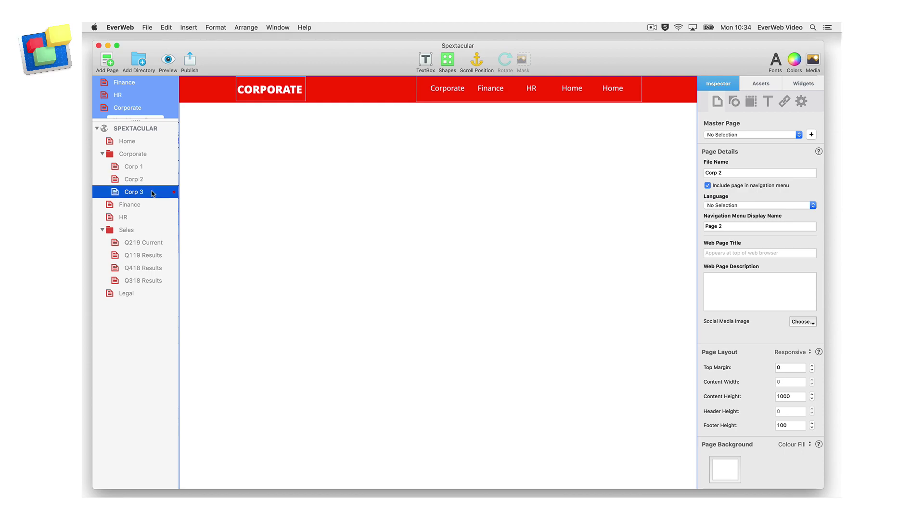
{"action": "left_click", "coordinate": [152, 180]}
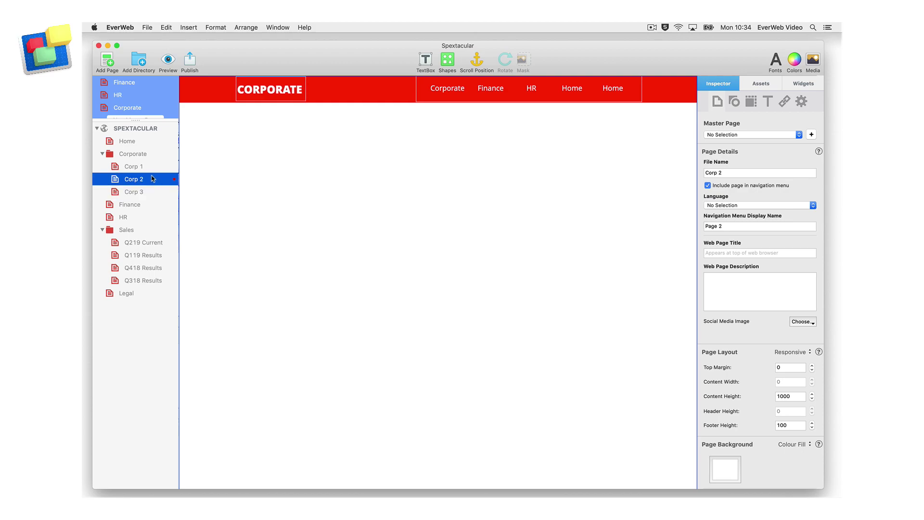
{"action": "left_click", "coordinate": [152, 169]}
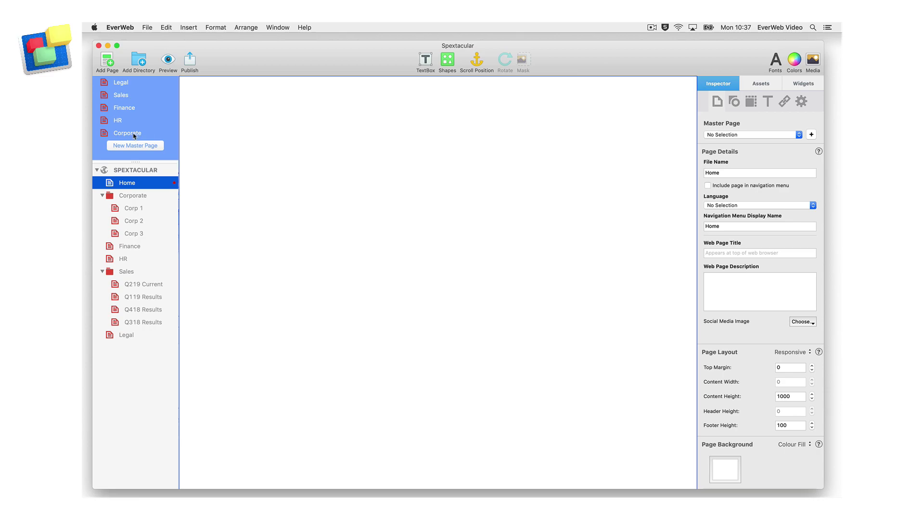
Review the Corporate, HR, Finance and Sales master pages, ending on Legal.
{"action": "left_click", "coordinate": [133, 134]}
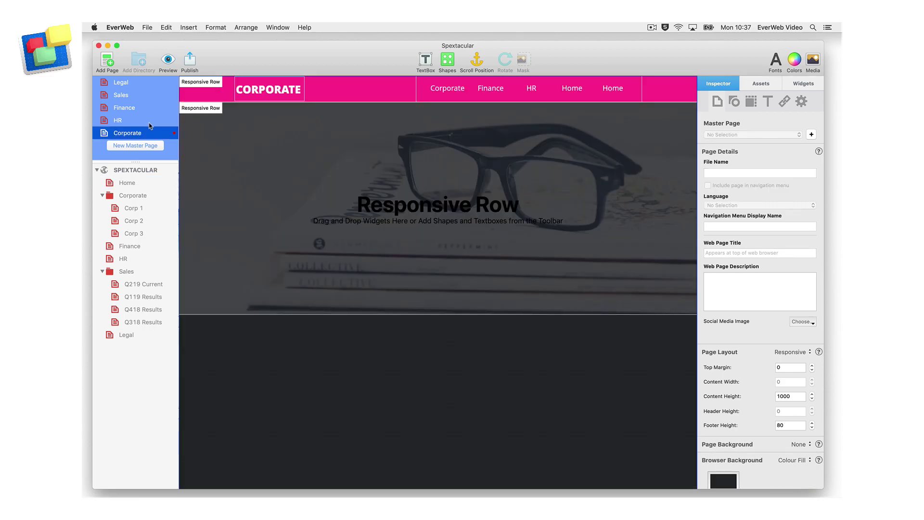
{"action": "left_click", "coordinate": [150, 121]}
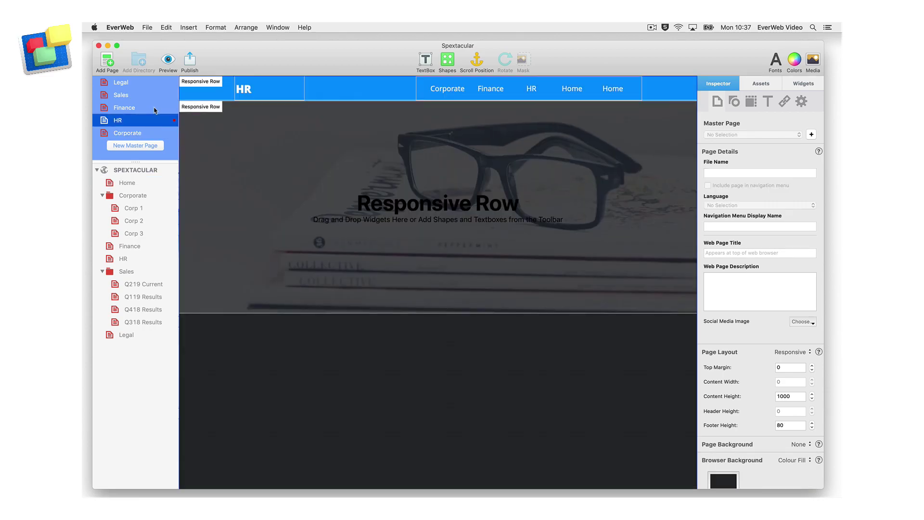
{"action": "left_click", "coordinate": [154, 107]}
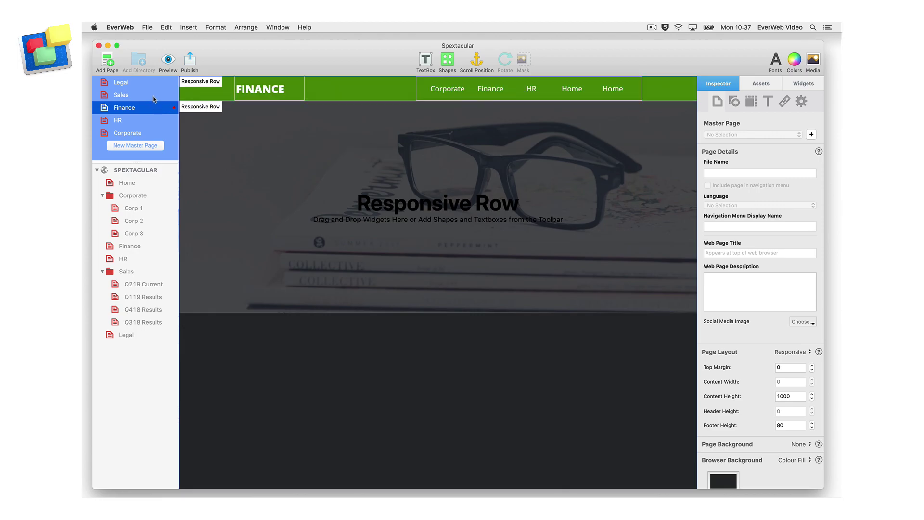
{"action": "left_click", "coordinate": [154, 96]}
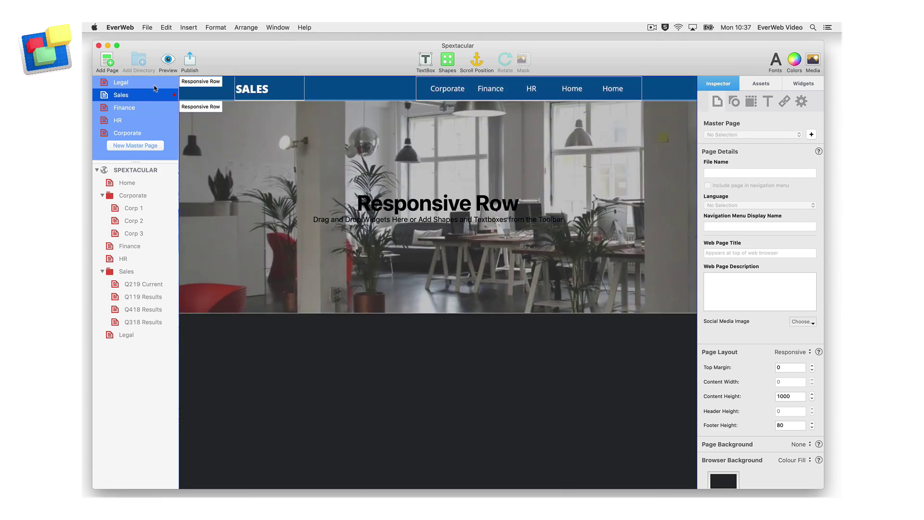
{"action": "left_click", "coordinate": [155, 84]}
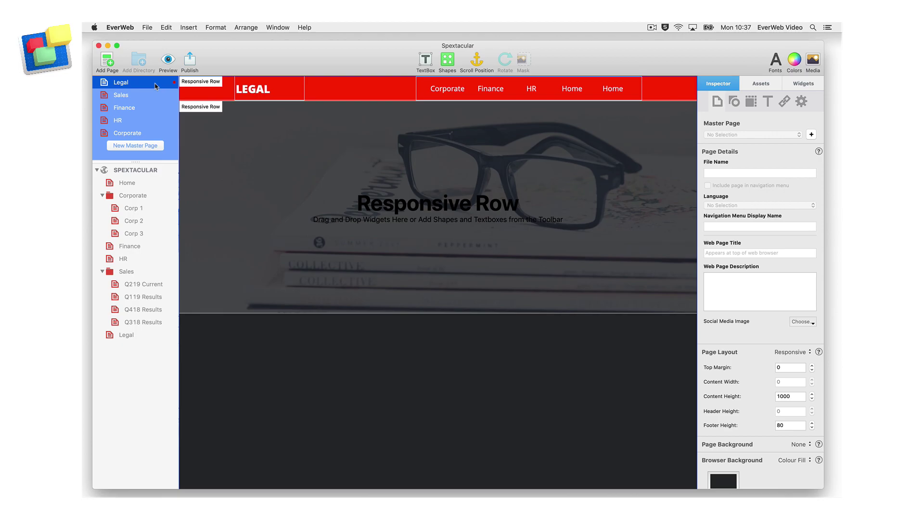